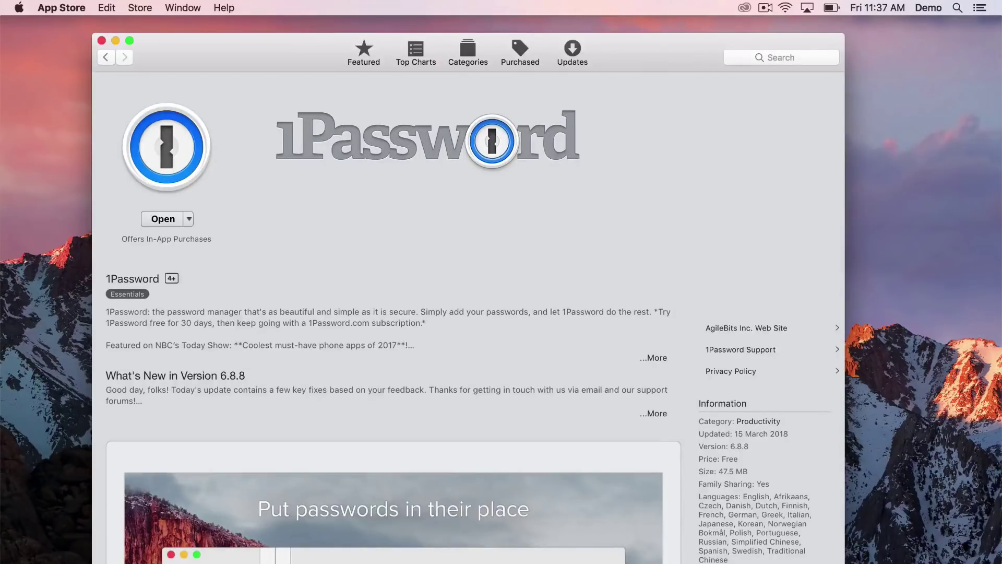
Launch 1Password and begin the 30-day free trial on the Yearly plan.
{"action": "left_click", "coordinate": [102, 41]}
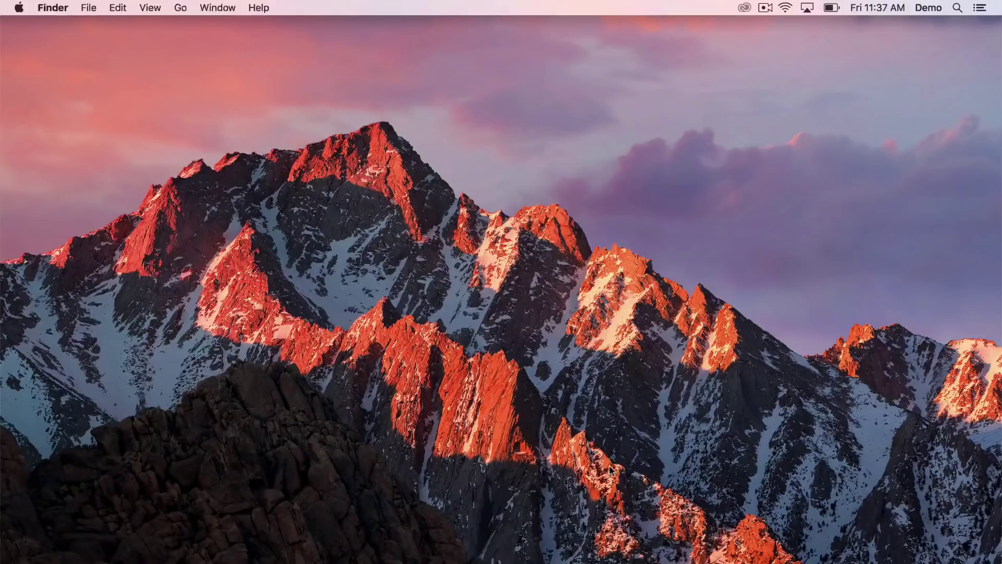
{"action": "left_click", "coordinate": [708, 552]}
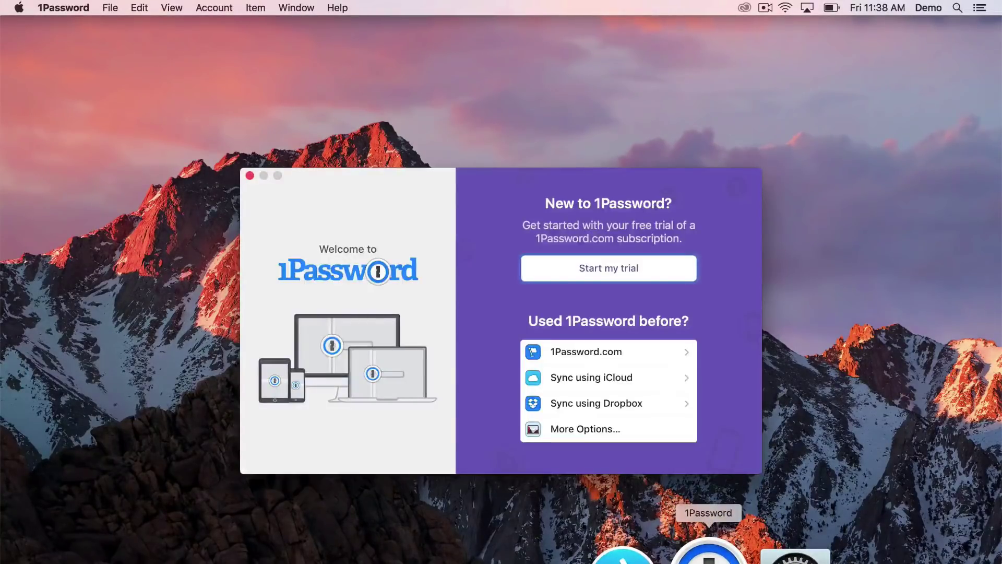
{"action": "left_click", "coordinate": [669, 278]}
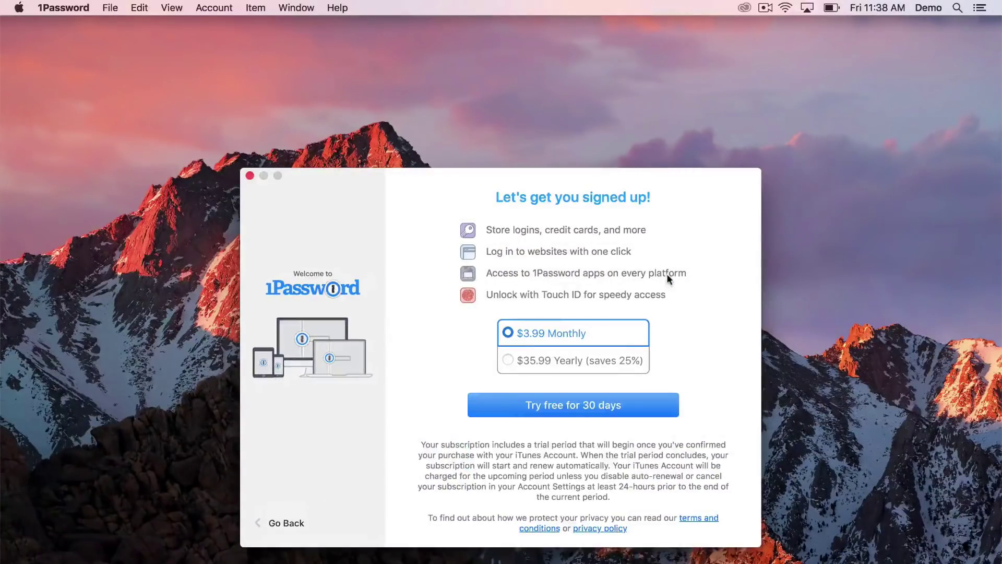
{"action": "left_click", "coordinate": [605, 356]}
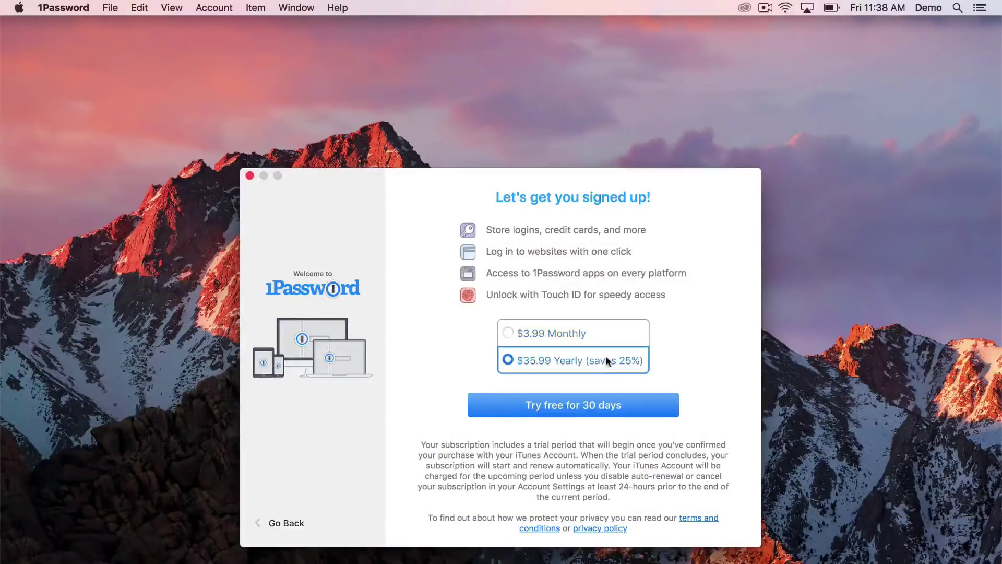
{"action": "left_click", "coordinate": [652, 407]}
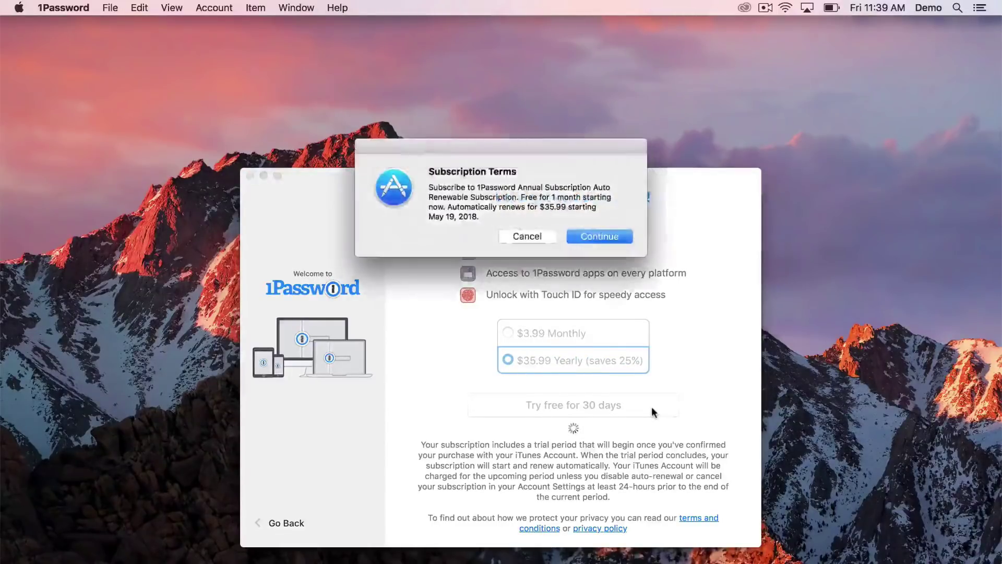
Accept the subscription terms and confirm the trial purchase.
{"action": "left_click", "coordinate": [617, 240]}
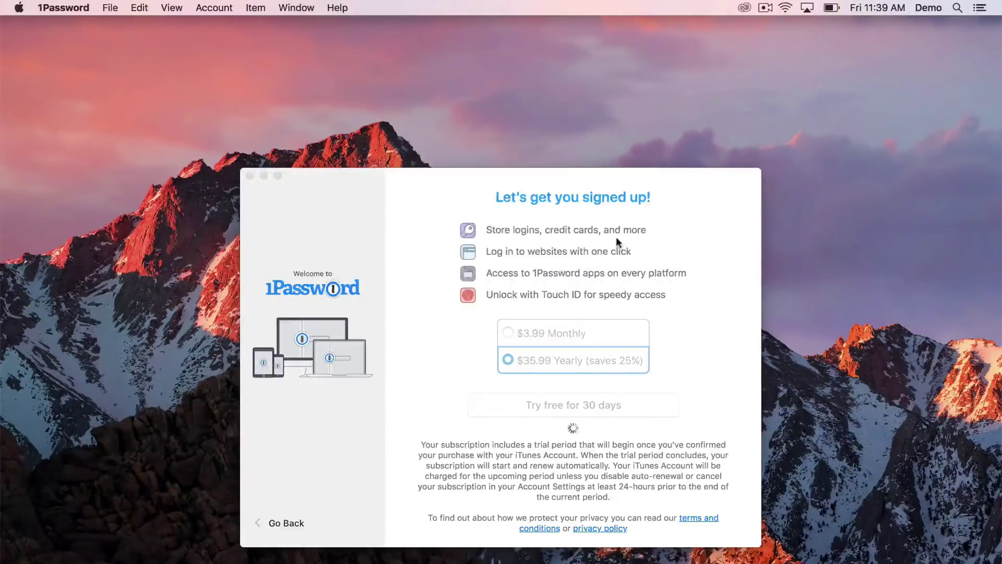
{"action": "left_click", "coordinate": [615, 226]}
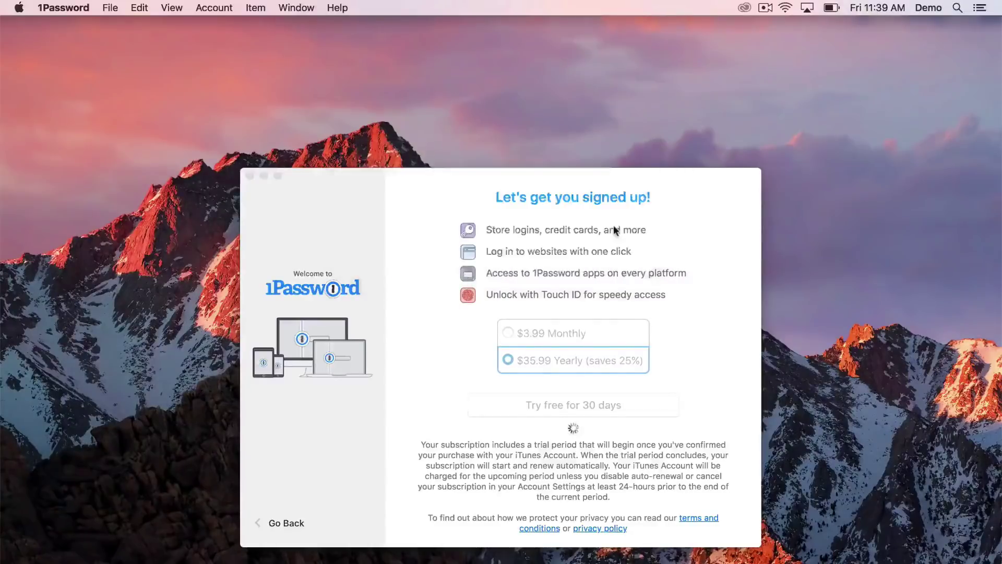
{"action": "left_click", "coordinate": [615, 227]}
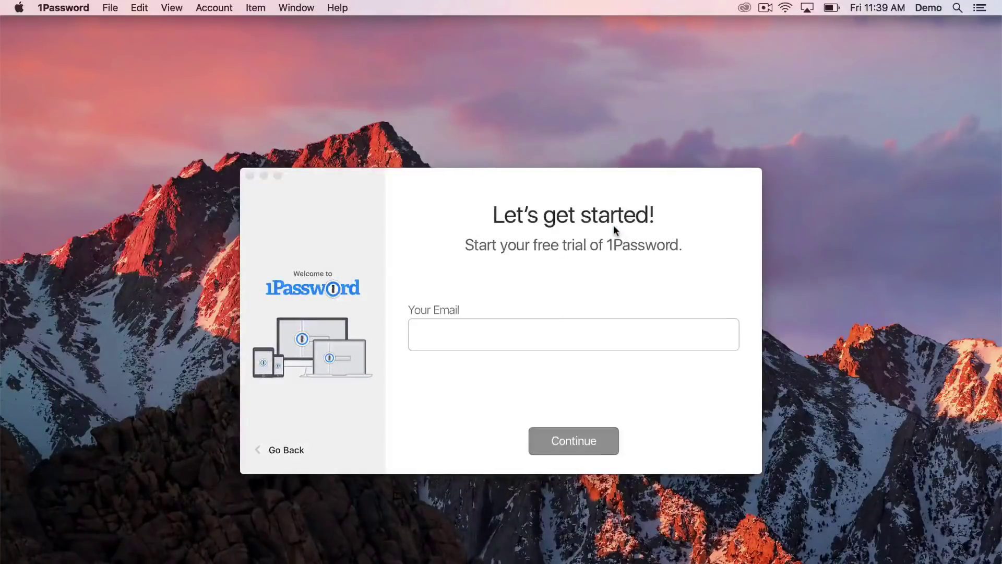
Submit the account email and verify it with the emailed 6-digit code.
{"action": "left_click", "coordinate": [569, 336]}
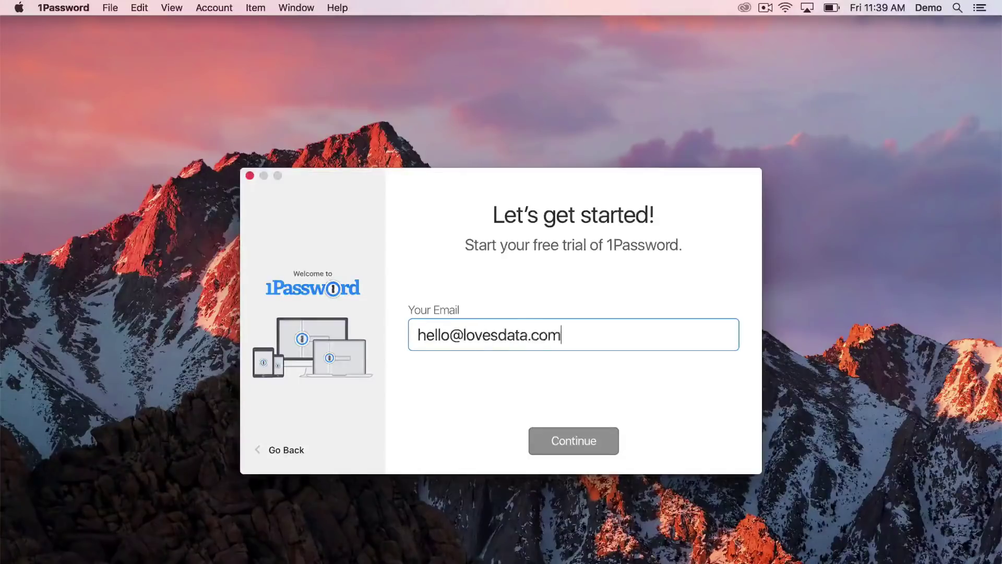
{"action": "left_click", "coordinate": [549, 451]}
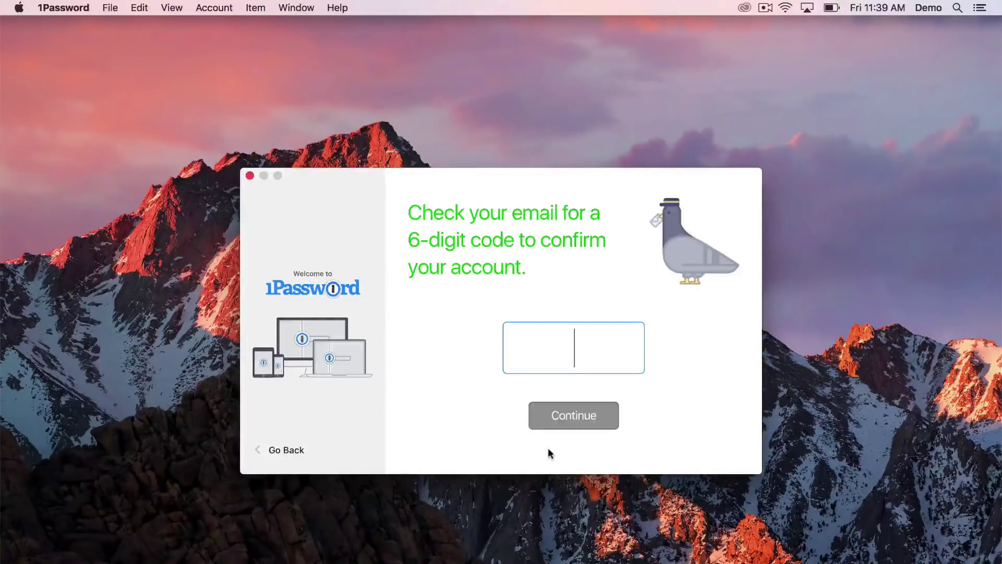
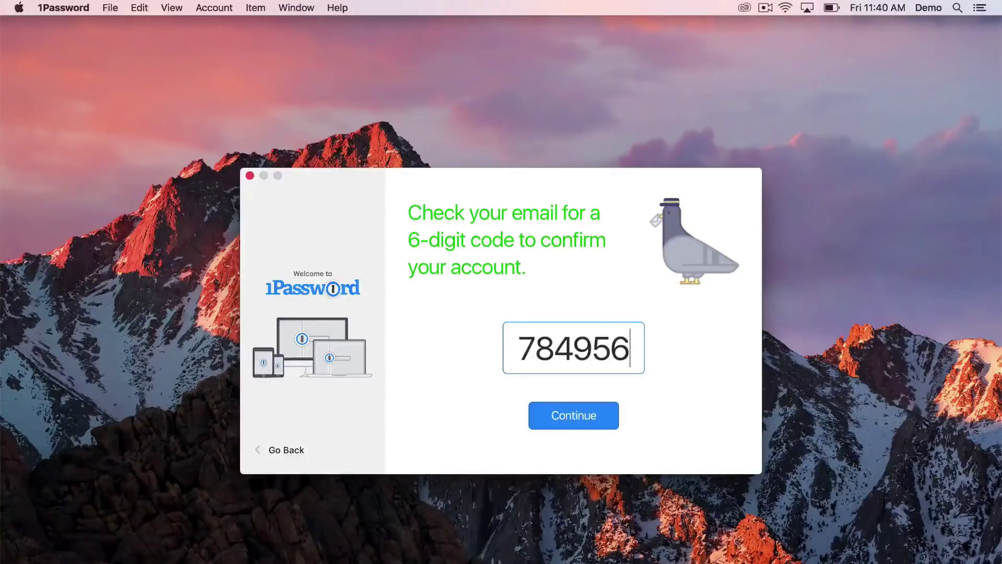
{"action": "key", "text": "Return"}
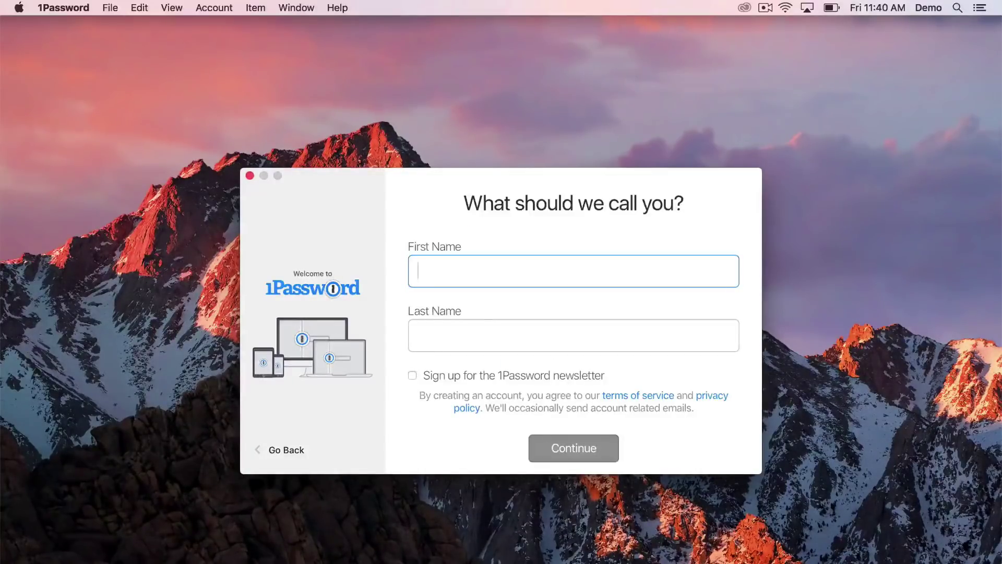
Enter first and last name and continue to master password creation.
{"action": "key", "text": "Tab"}
{"action": "type", "text": "Man"}
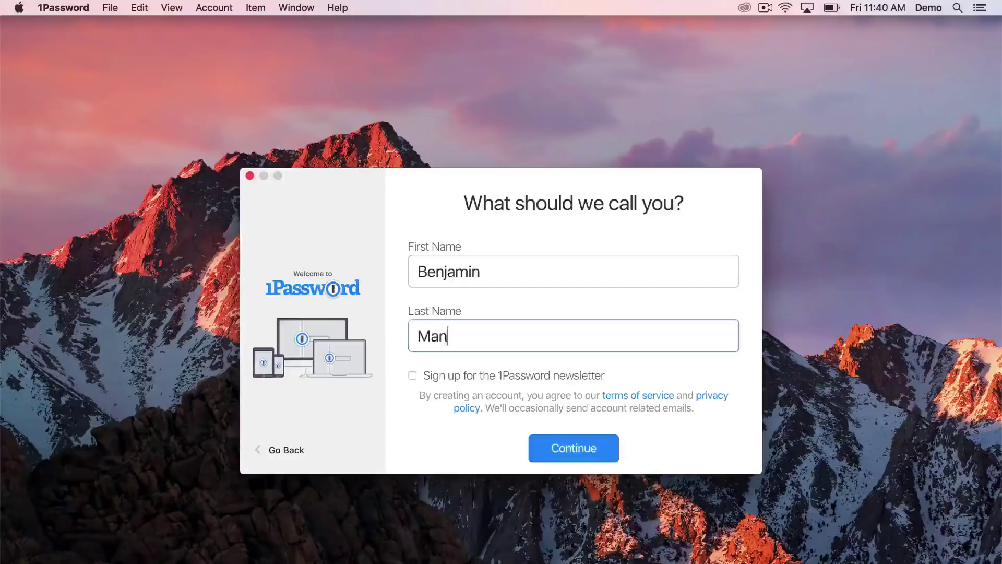
{"action": "type", "text": "gold"}
{"action": "key", "text": "Return"}
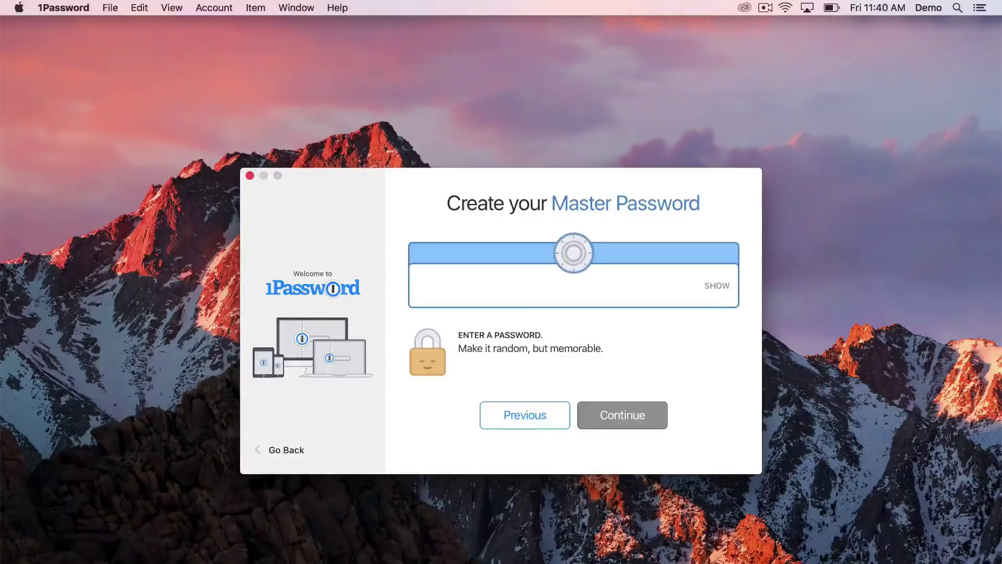
{"action": "type", "text": "••••••••••"}
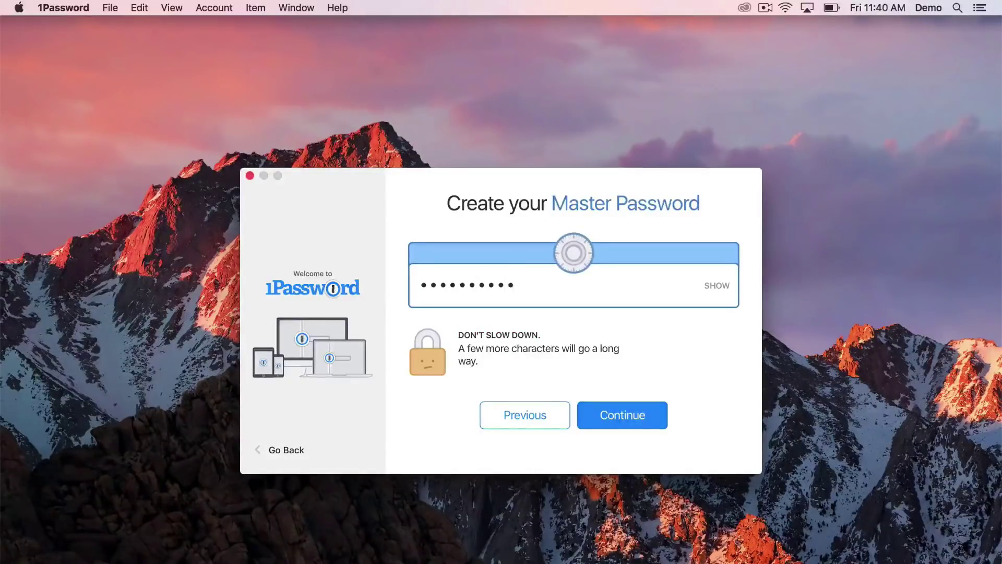
{"action": "type", "text": "••"}
Set and confirm the master password, creating the account and opening the Personal vault.
{"action": "left_click", "coordinate": [659, 425]}
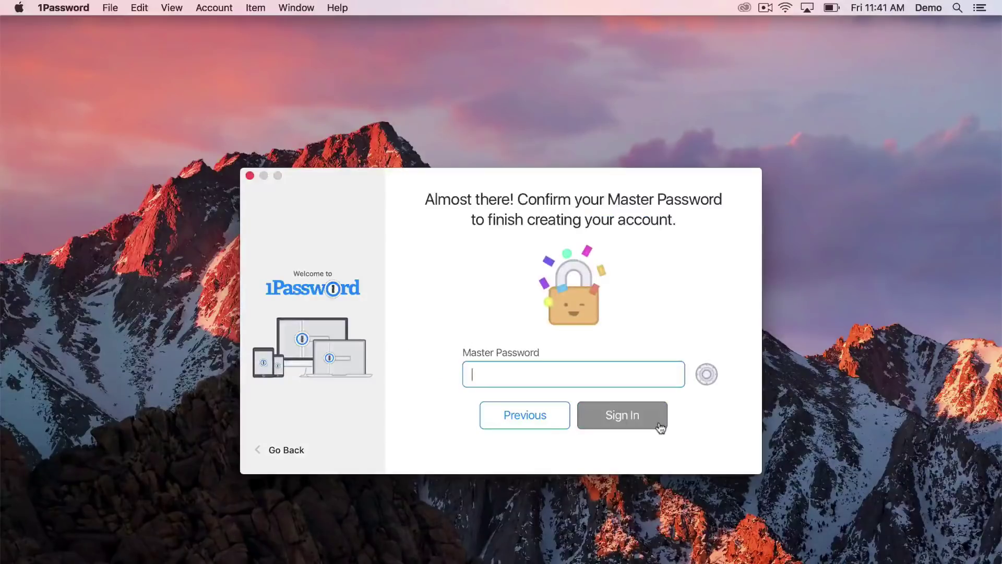
{"action": "type", "text": "•••••••••"}
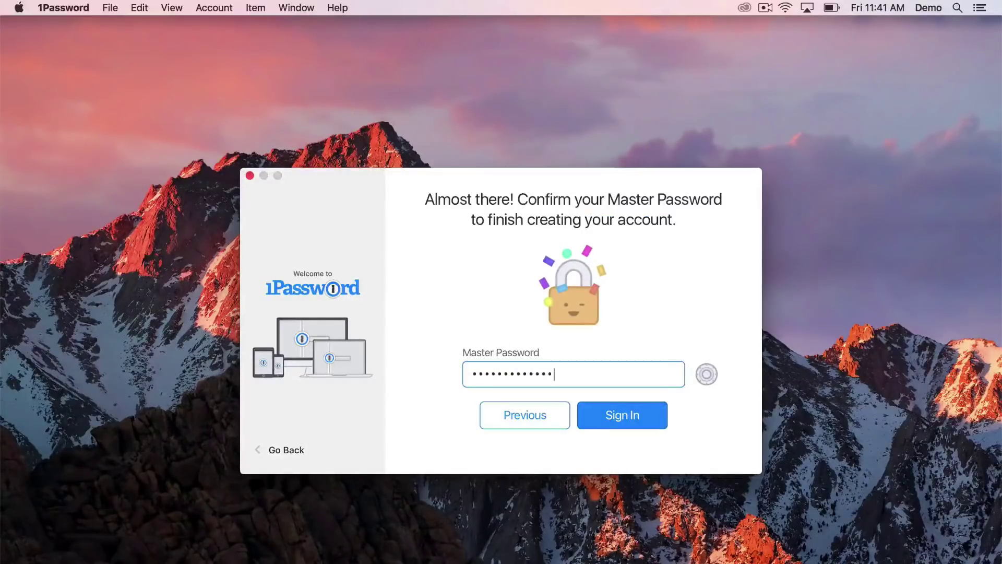
{"action": "key", "text": "Return"}
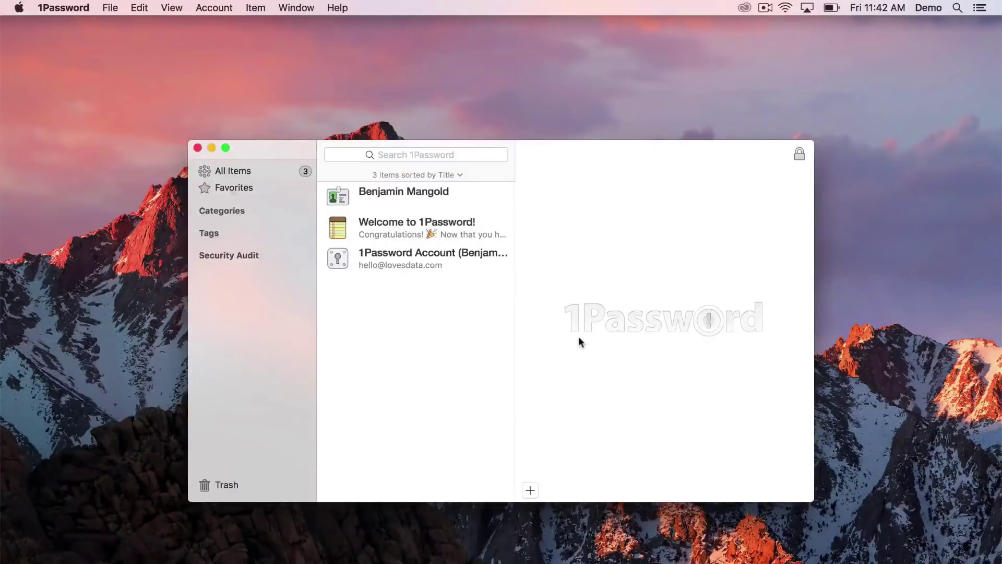
Choose Install Browser Extensions from the 1Password menu, opening the Safari extension page.
{"action": "left_click", "coordinate": [49, 4]}
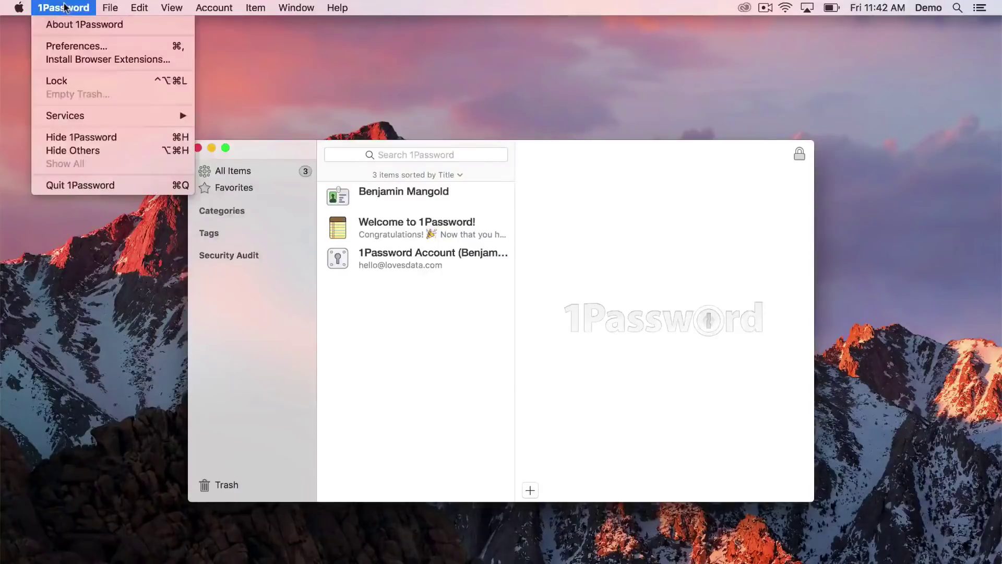
{"action": "left_click", "coordinate": [88, 60]}
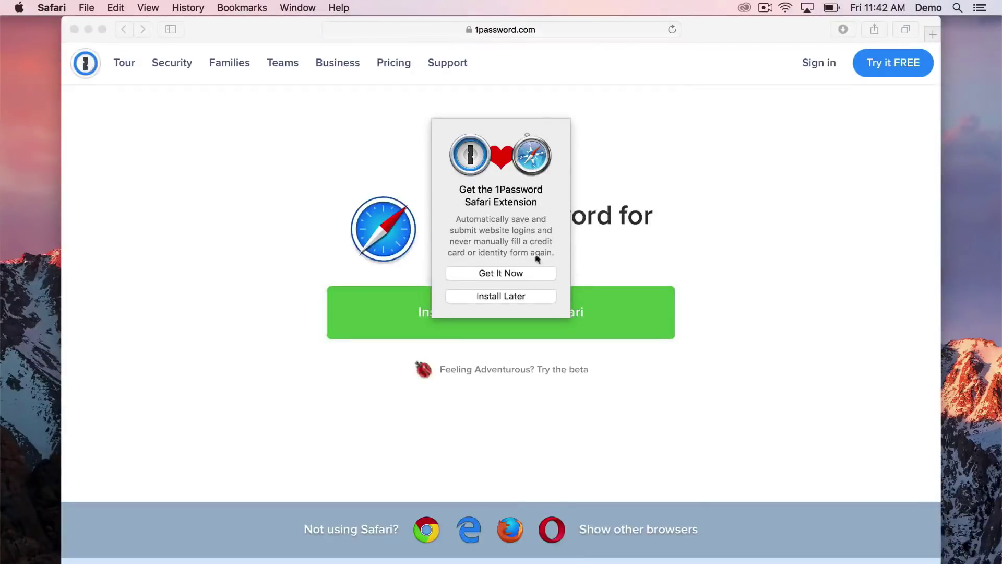
Download and install 1Password-4.7.0.safariextz as a Safari extension.
{"action": "left_click", "coordinate": [548, 271]}
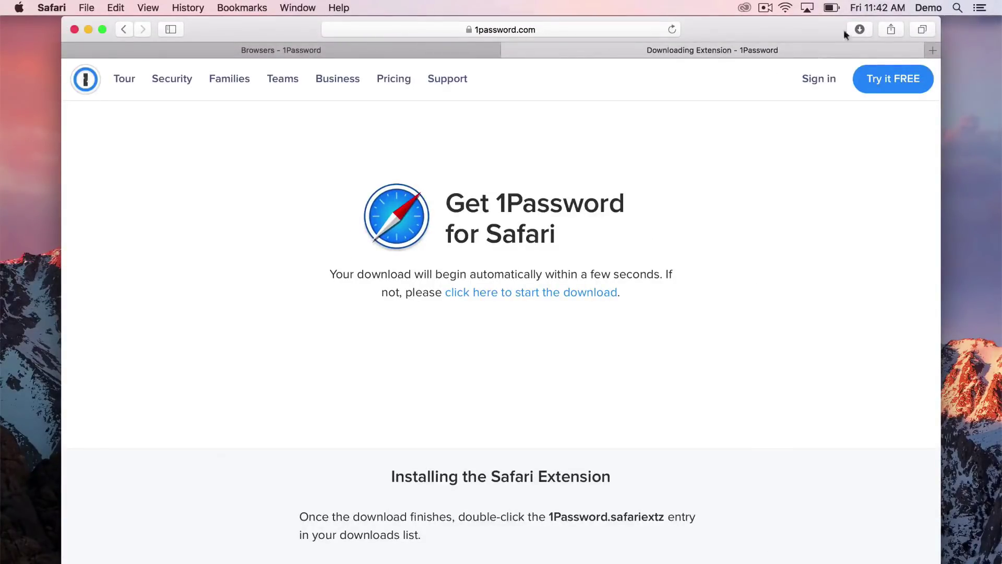
{"action": "left_click", "coordinate": [860, 30]}
{"action": "left_click", "coordinate": [954, 88]}
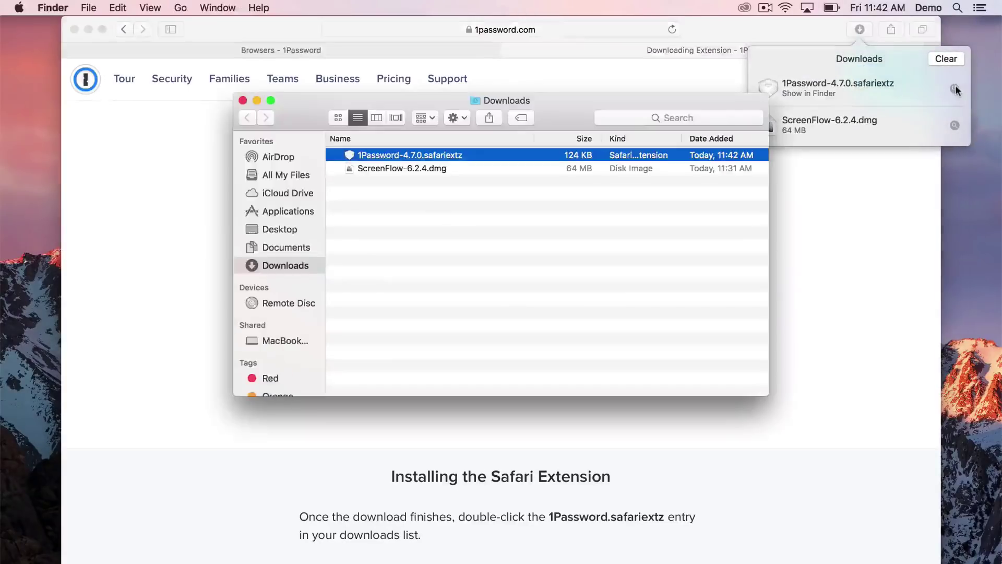
{"action": "double_click", "coordinate": [434, 157]}
{"action": "left_click", "coordinate": [636, 198]}
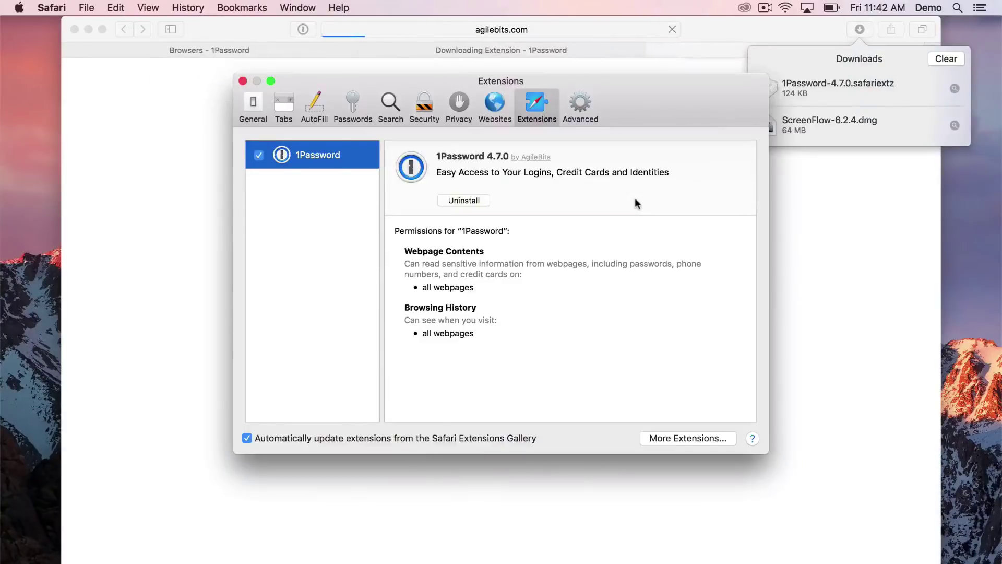
{"action": "left_click", "coordinate": [243, 80]}
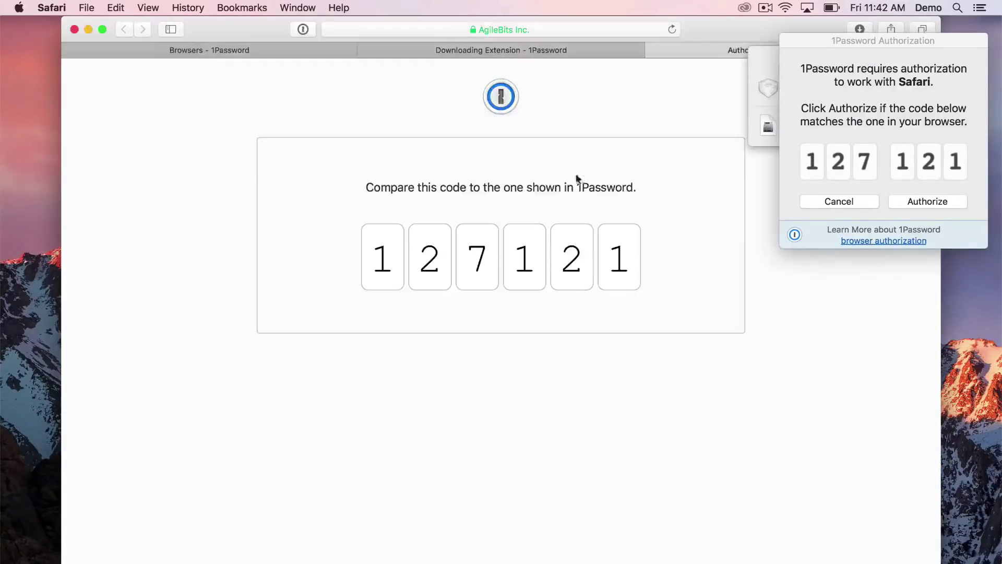
Authorize the extension with the matching code and check its toolbar menu works.
{"action": "left_click", "coordinate": [943, 201]}
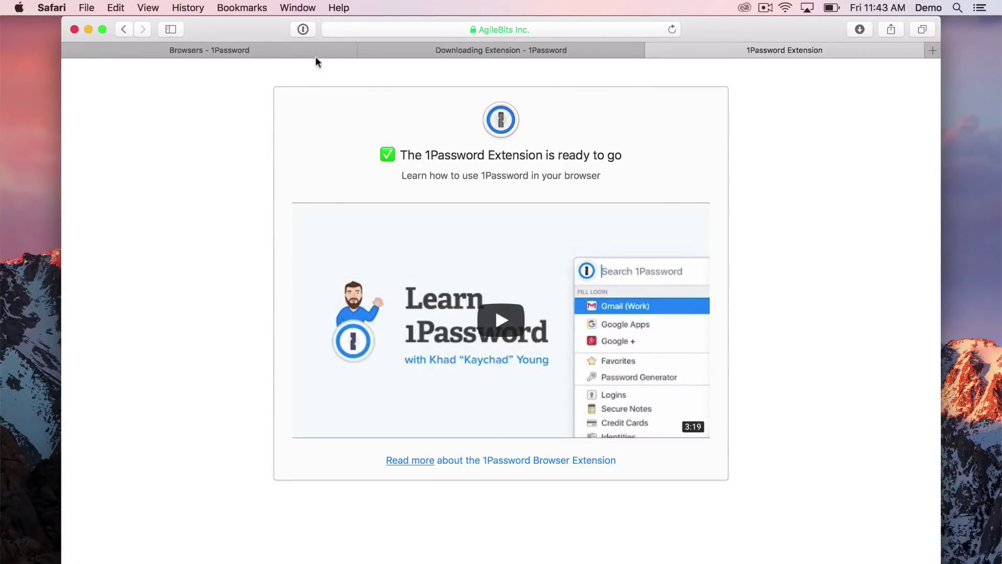
{"action": "left_click", "coordinate": [303, 29]}
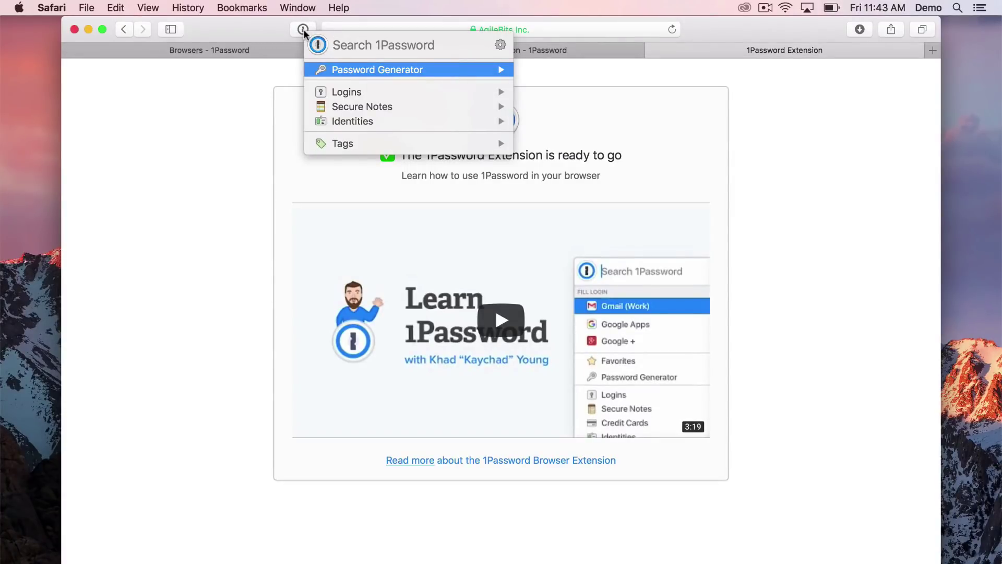
{"action": "double_click", "coordinate": [303, 31]}
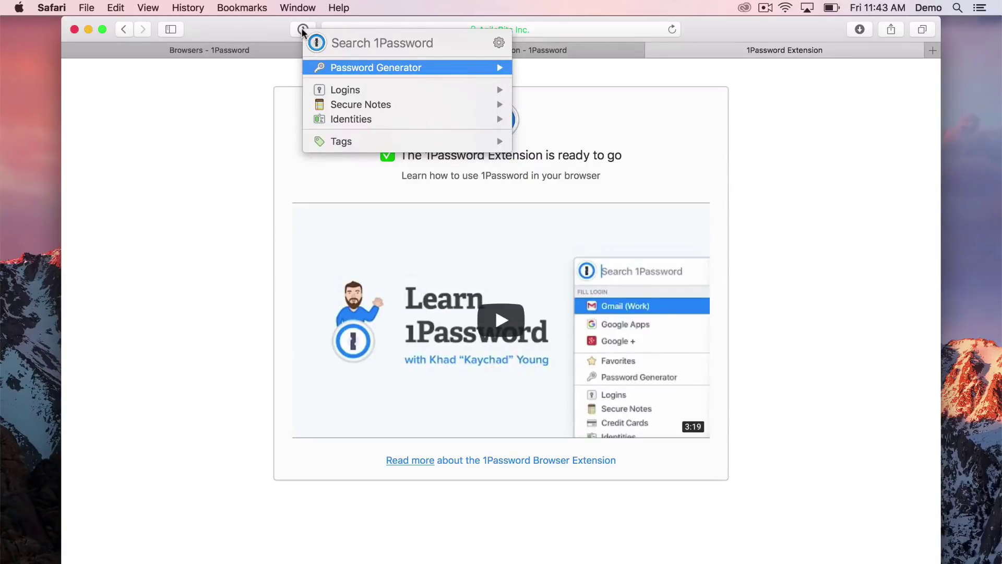
Go to google.com and reach the Google sign-in page.
{"action": "left_click", "coordinate": [272, 81]}
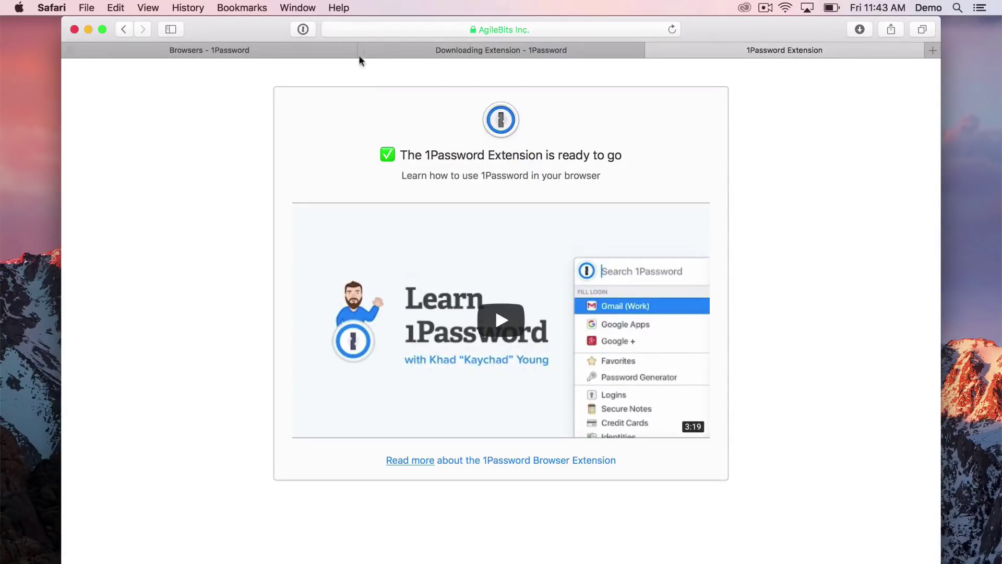
{"action": "left_click", "coordinate": [425, 30]}
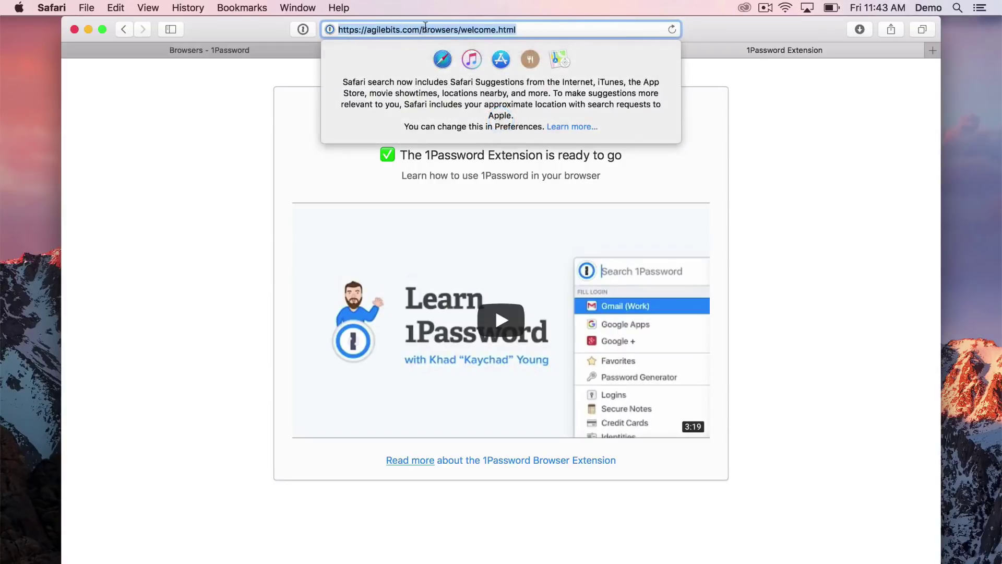
{"action": "key", "text": "BackSpace"}
{"action": "type", "text": "google.com"}
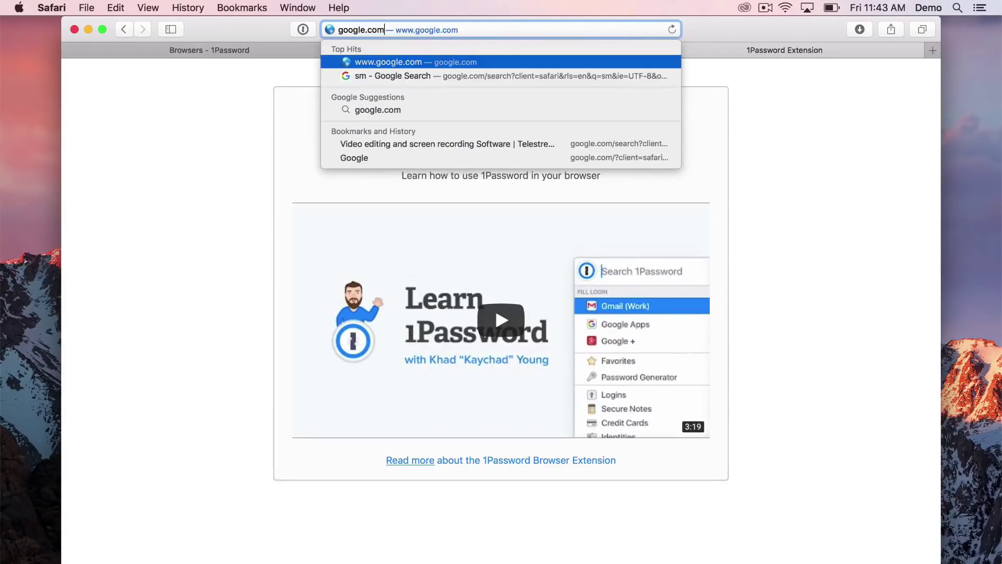
{"action": "key", "text": "Return"}
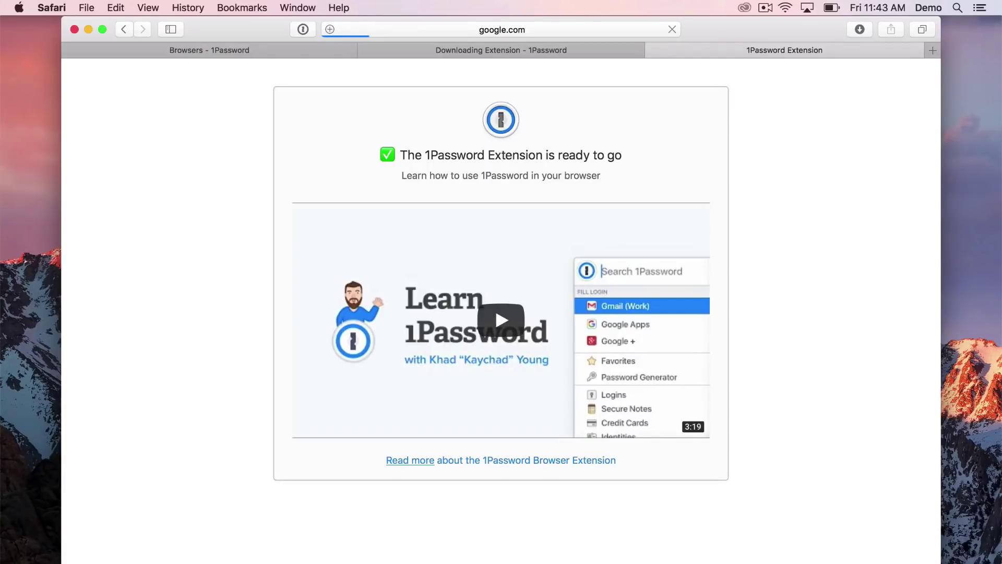
{"action": "left_click", "coordinate": [891, 81]}
Sign in to Google and save the login to 1Password, declining Safari's save prompt.
{"action": "key", "text": "Return"}
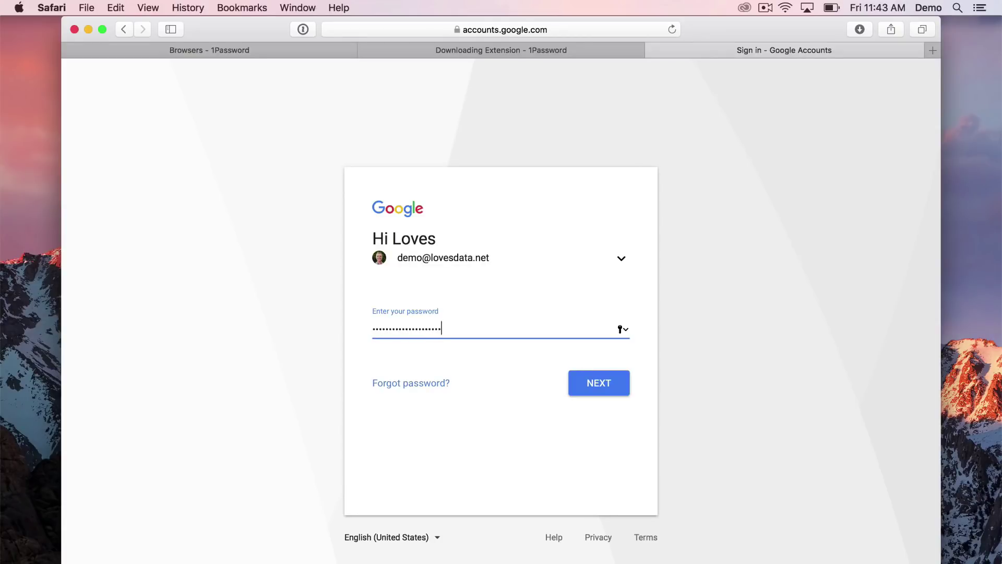
{"action": "key", "text": "Return"}
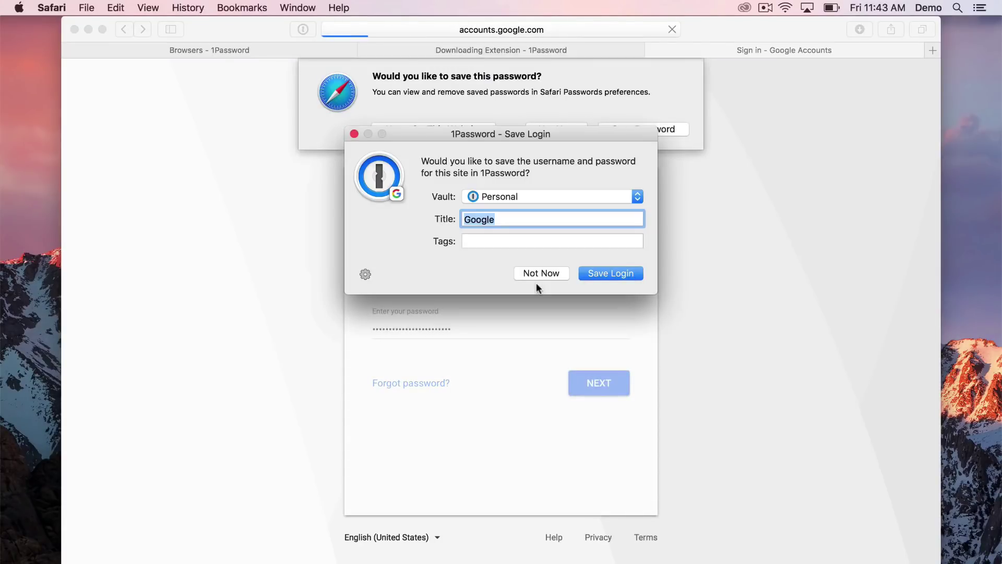
{"action": "left_click", "coordinate": [600, 274]}
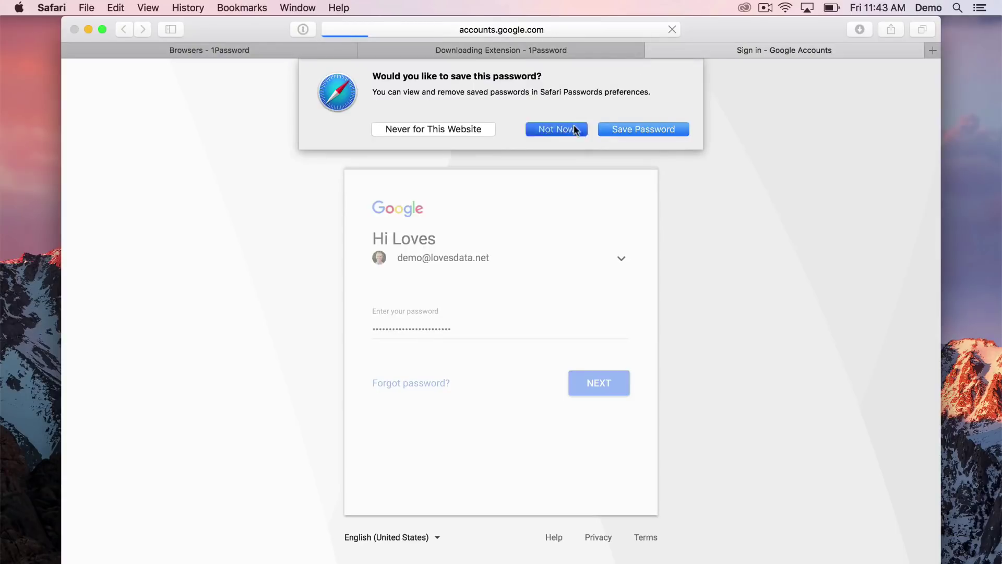
{"action": "left_click", "coordinate": [574, 125]}
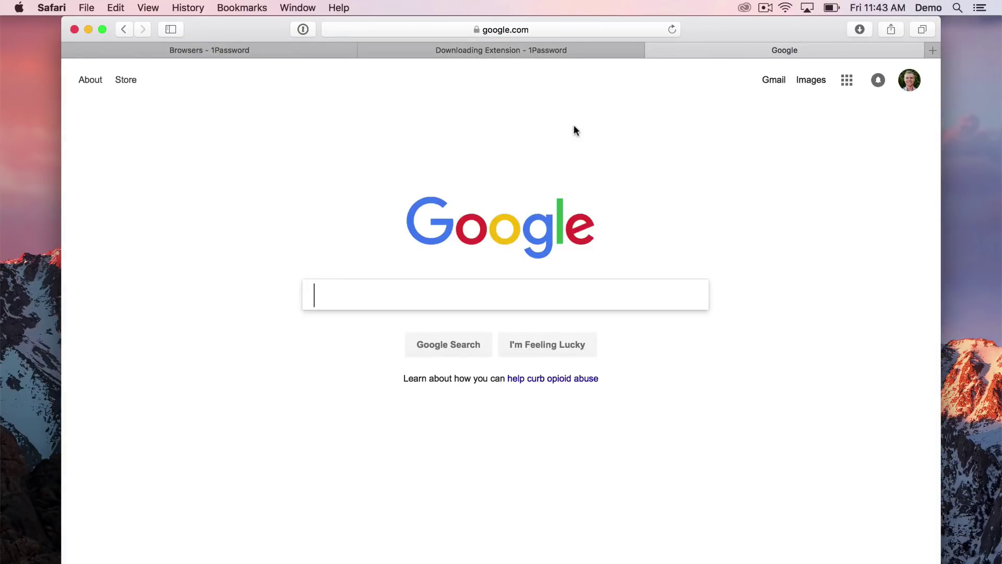
Sign out of Google and sign back in with the password filled by the 1Password extension.
{"action": "left_click", "coordinate": [909, 79]}
{"action": "left_click", "coordinate": [869, 211]}
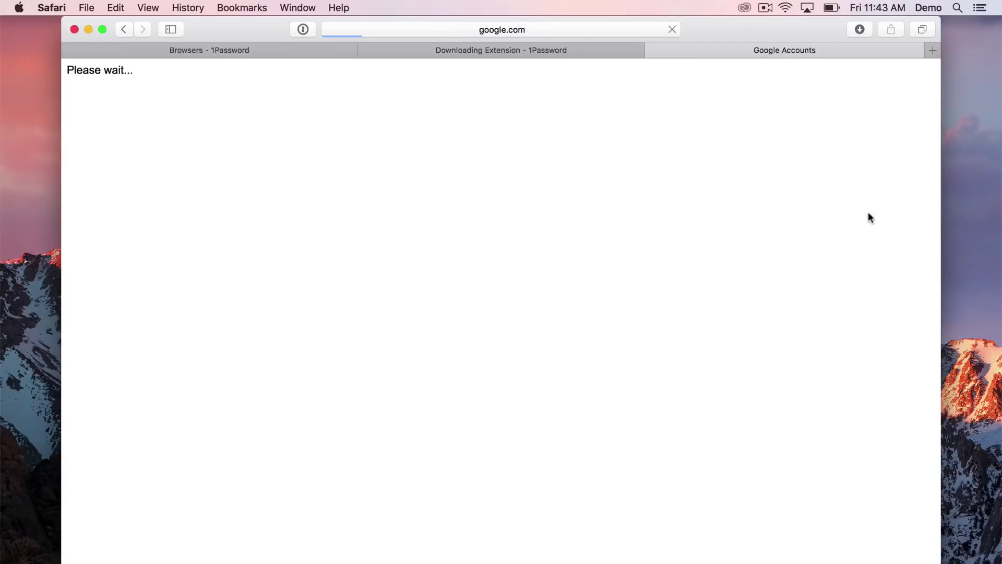
{"action": "left_click", "coordinate": [897, 82]}
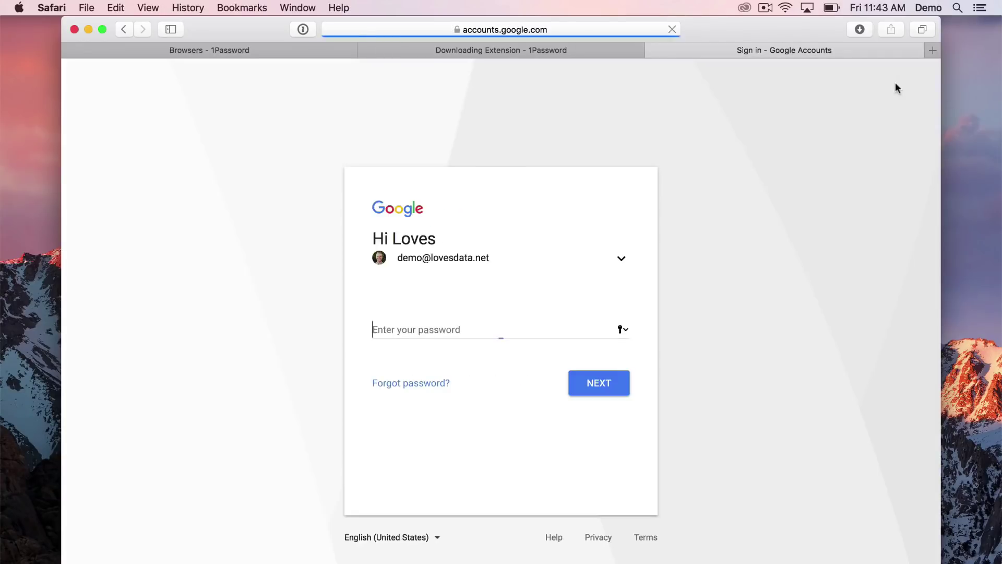
{"action": "left_click", "coordinate": [300, 30]}
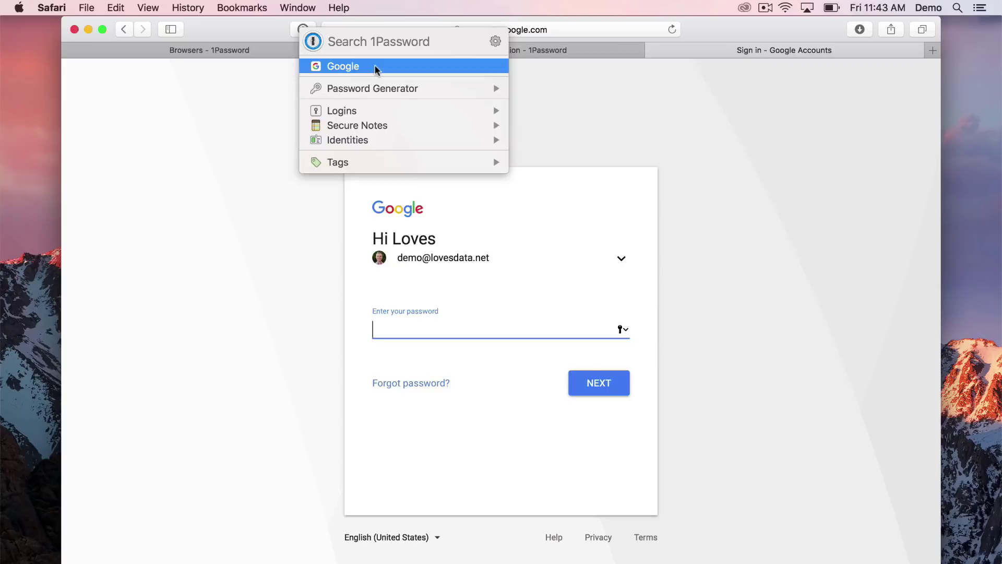
{"action": "left_click", "coordinate": [375, 67]}
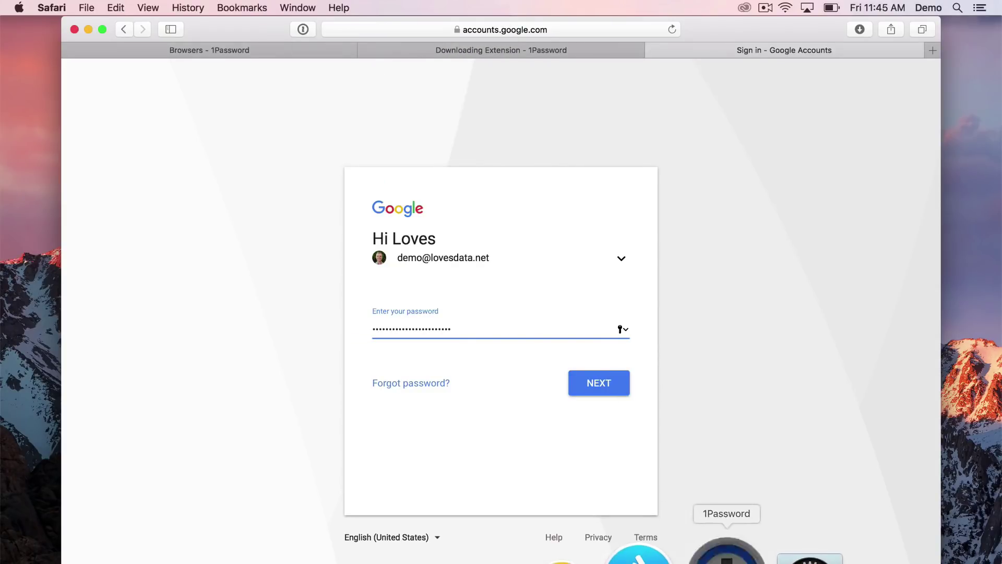
View the saved Google login item in the 1Password app.
{"action": "left_click", "coordinate": [725, 551]}
{"action": "left_click", "coordinate": [468, 233]}
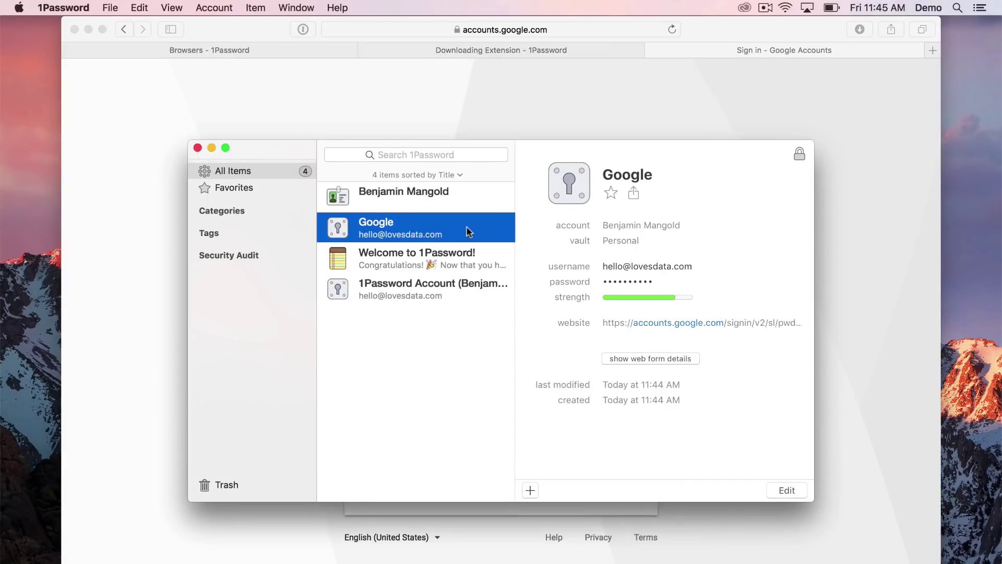
{"action": "left_click", "coordinate": [530, 491]}
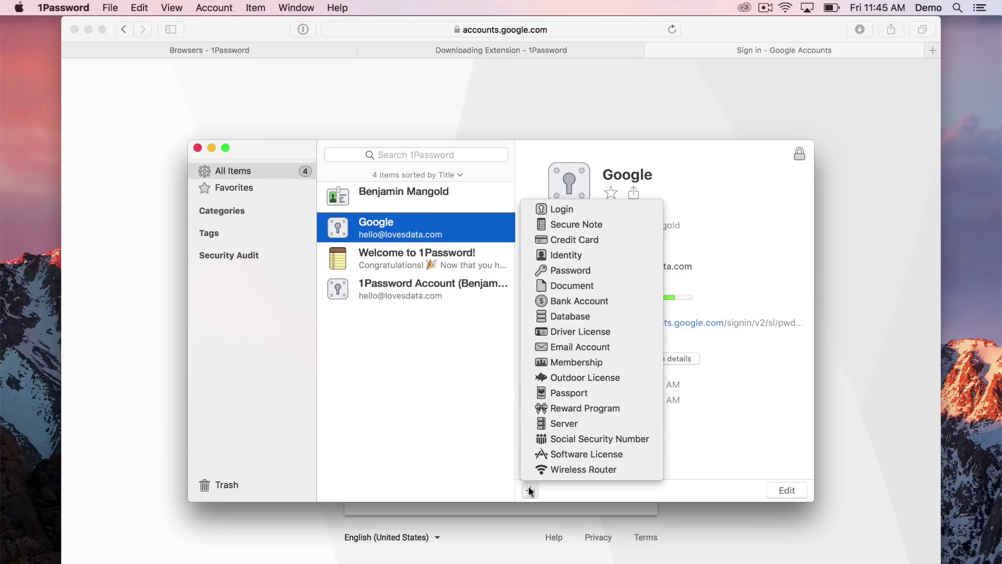
{"action": "left_click", "coordinate": [595, 209]}
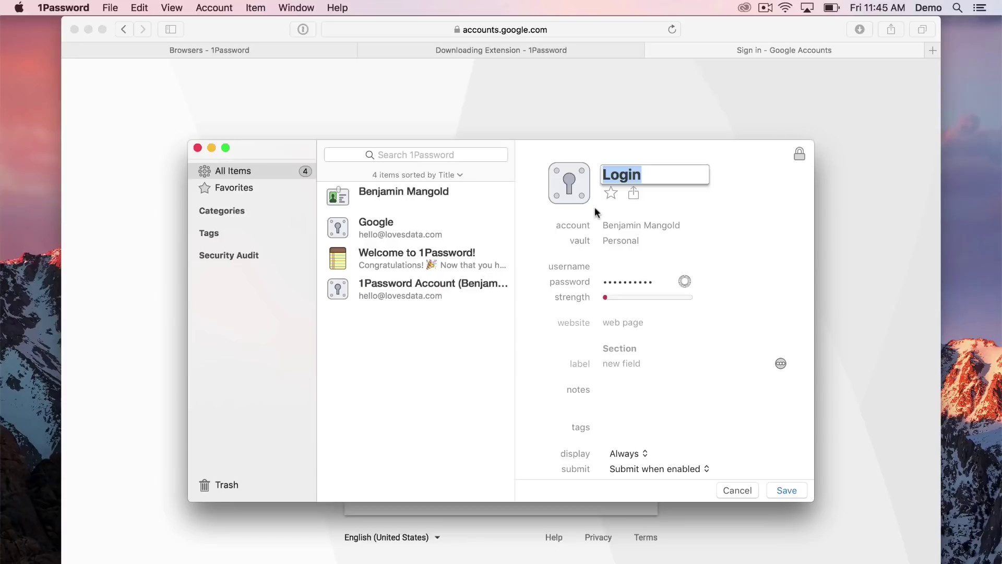
{"action": "type", "text": "Dropbox"}
{"action": "key", "text": "Tab"}
{"action": "key", "text": "Tab"}
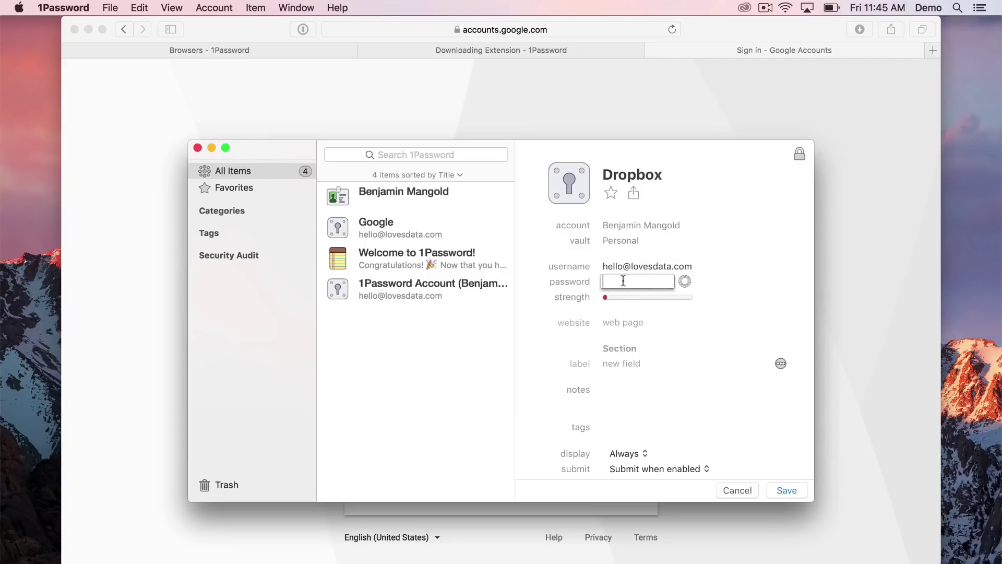
Generate and accept a strong 24-character password for the Dropbox login.
{"action": "left_click", "coordinate": [685, 284]}
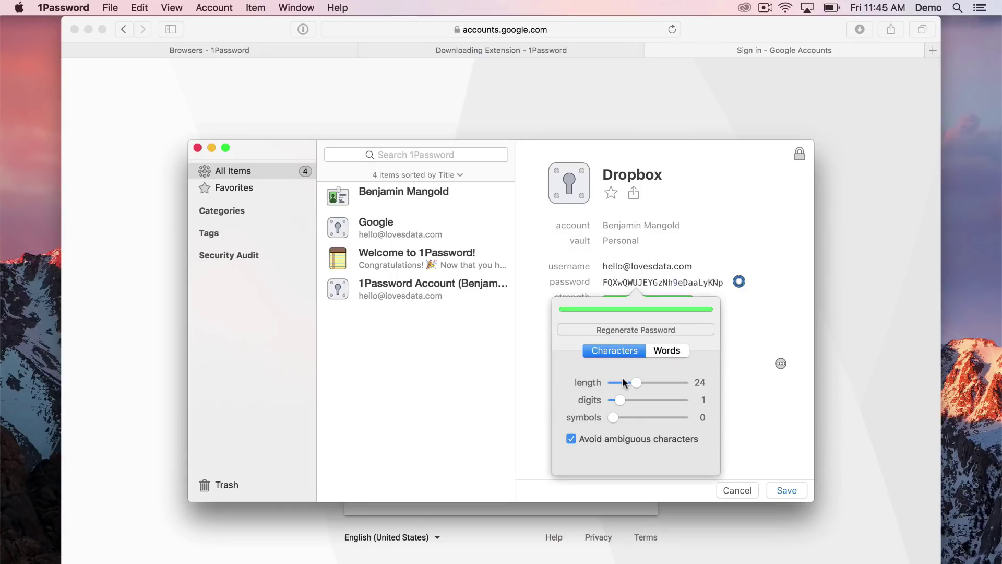
{"action": "left_click", "coordinate": [733, 378]}
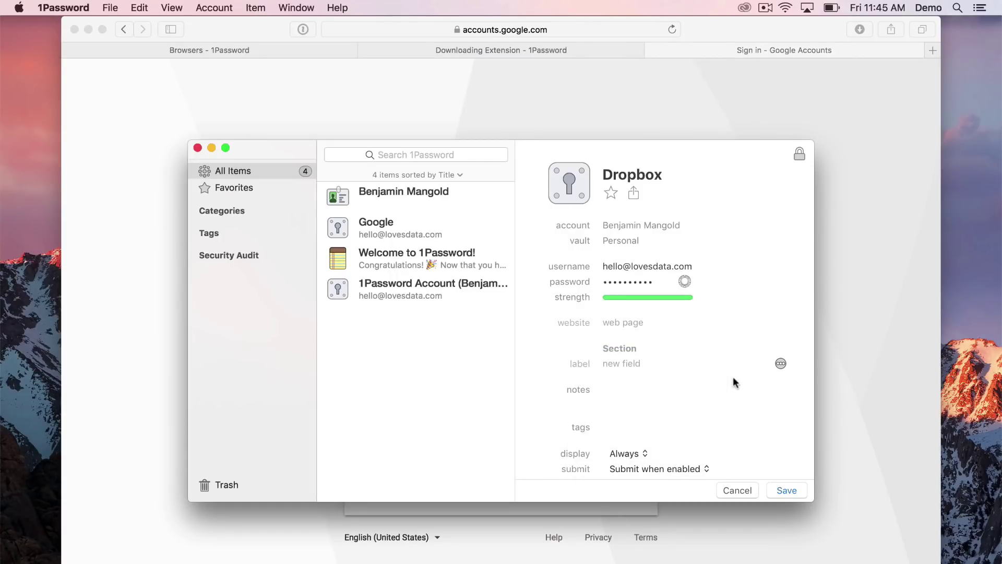